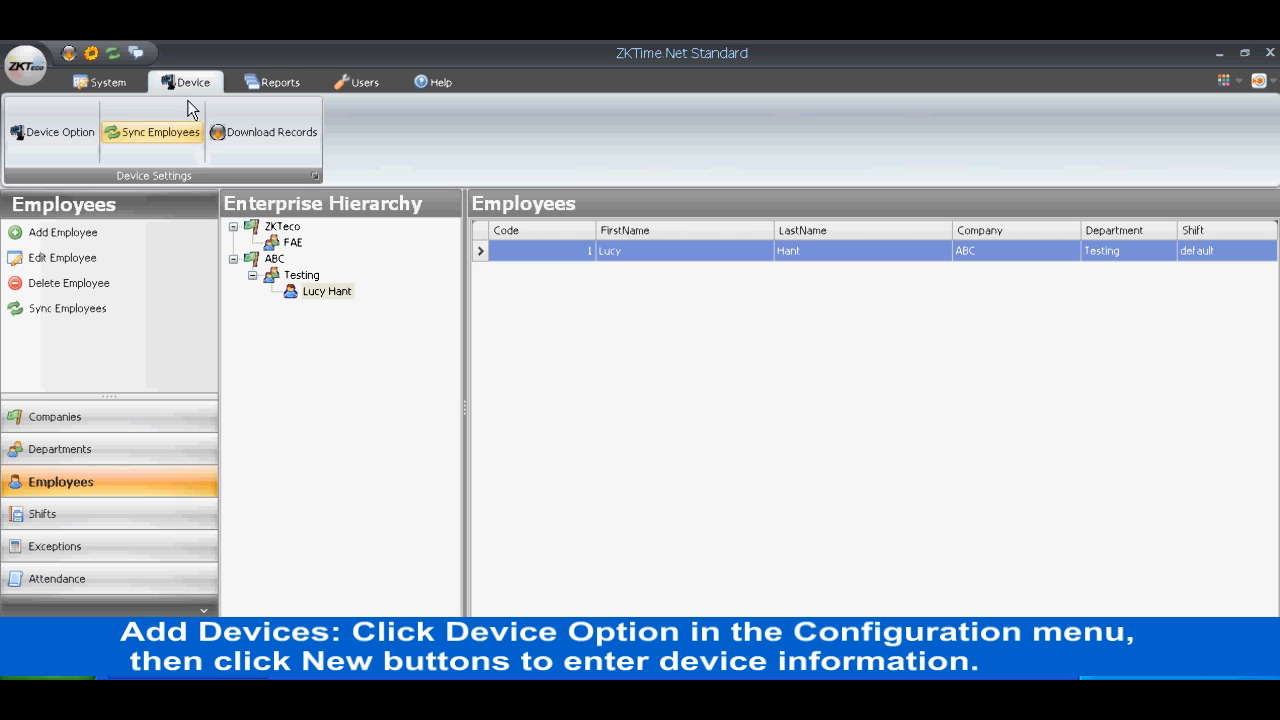
- Start a new device entry named iFace302 with the IP address 192.168.1.137
left_click(66, 131)
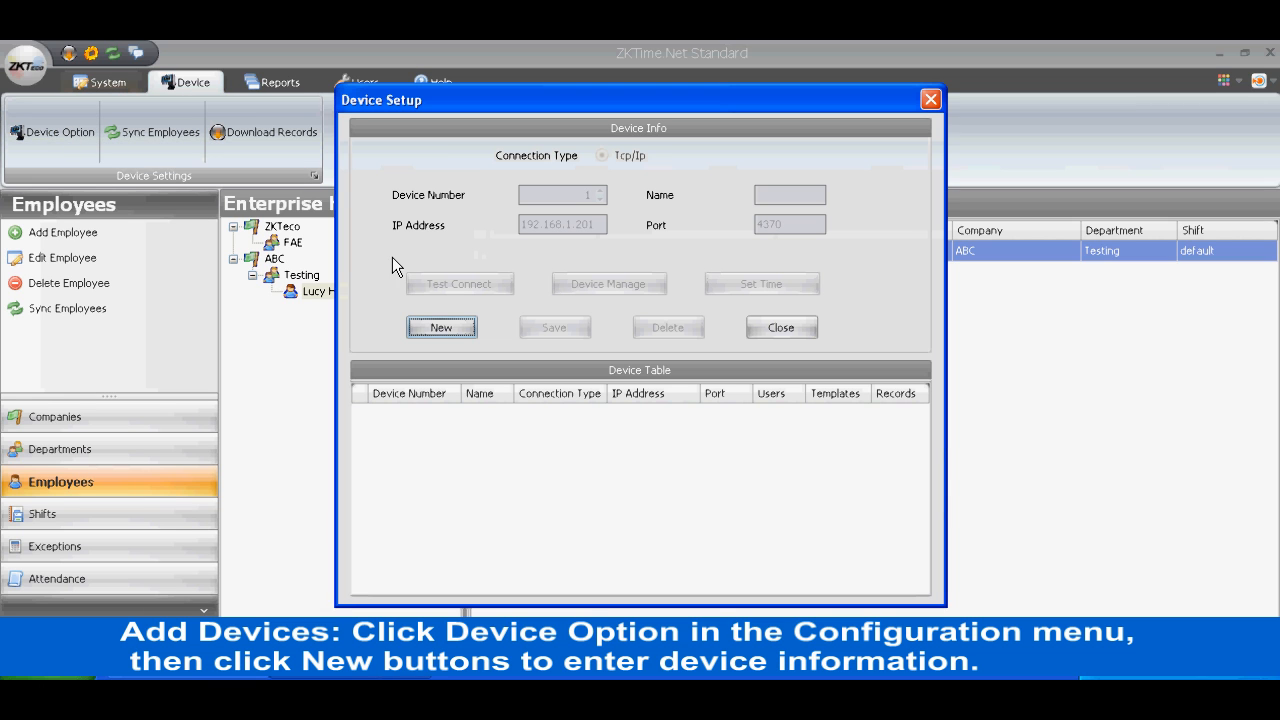
left_click(460, 328)
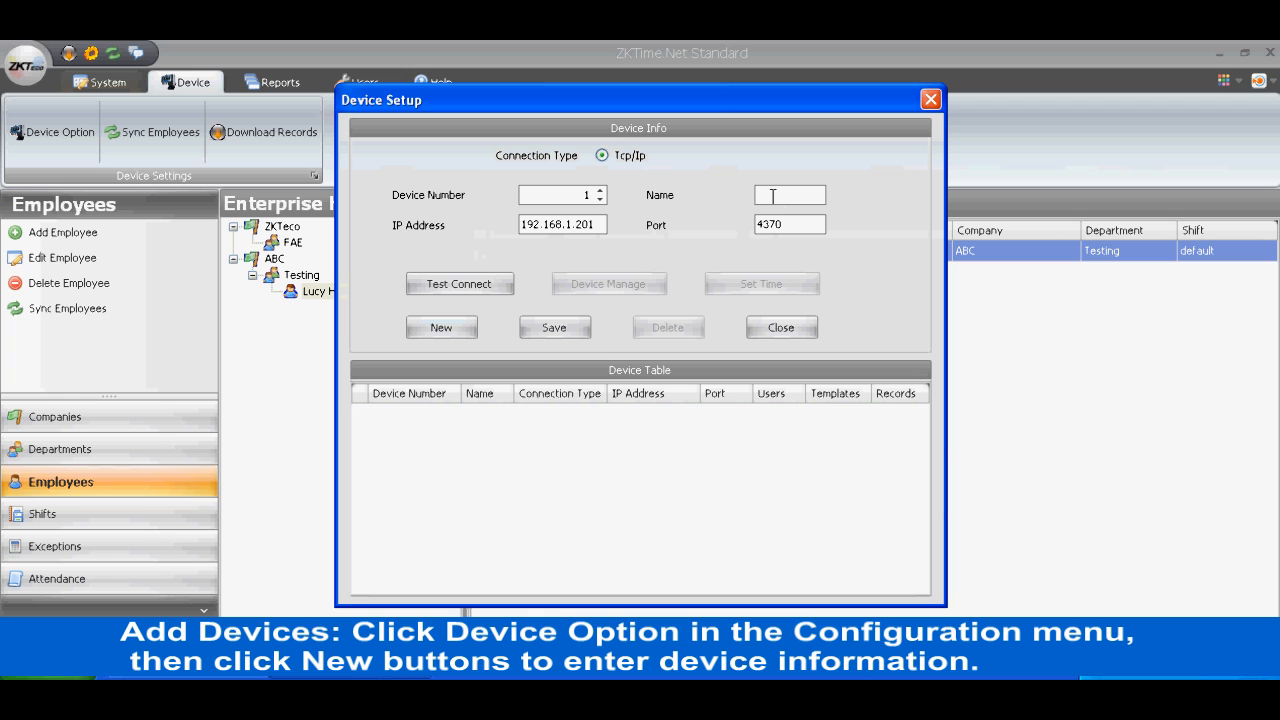
type("iFace")
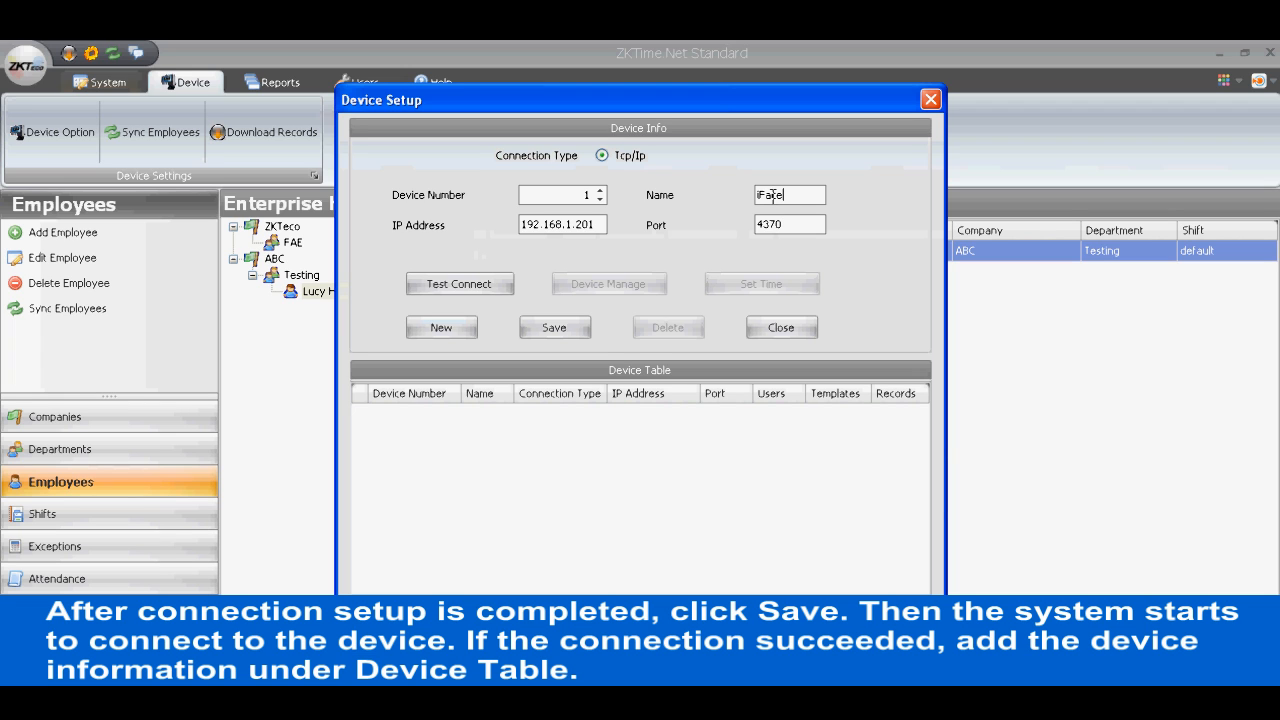
type("302")
double_click(589, 222)
left_click_drag(589, 219, 594, 220)
type("137")
- Test the connection to the iFace302 device, save it to the device table and close the device setup
left_click(476, 287)
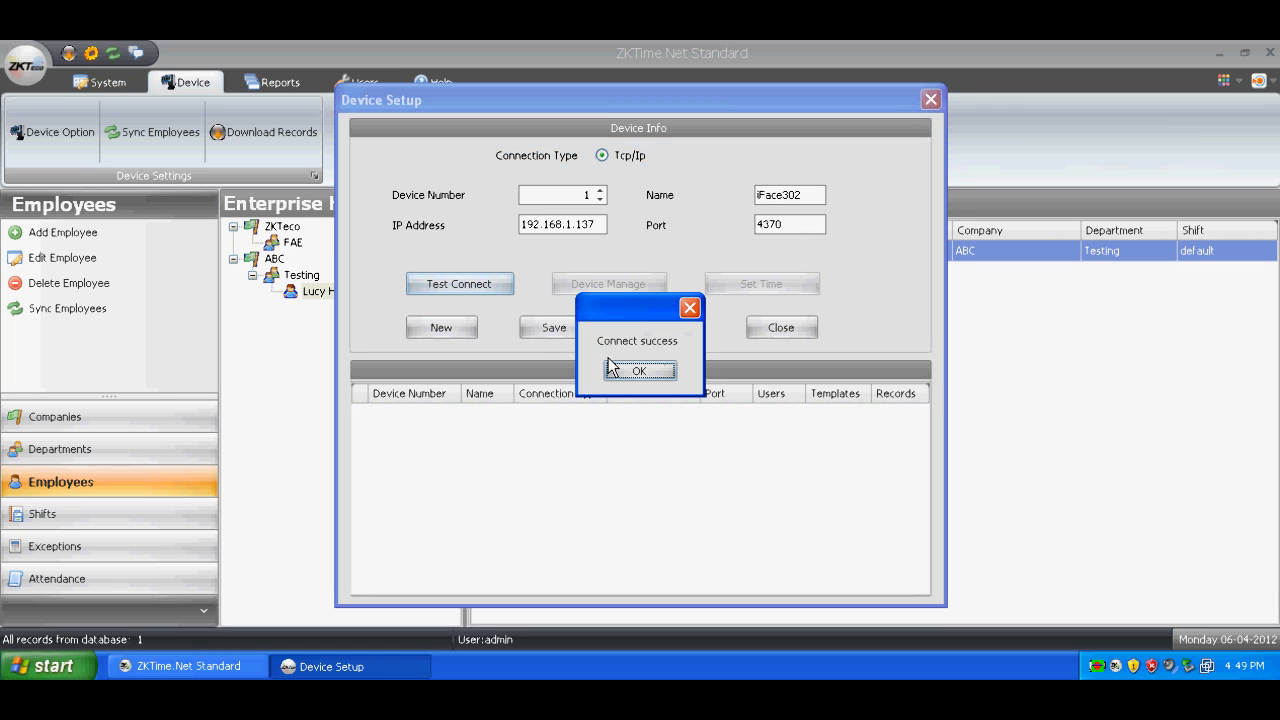
left_click(640, 372)
left_click(556, 332)
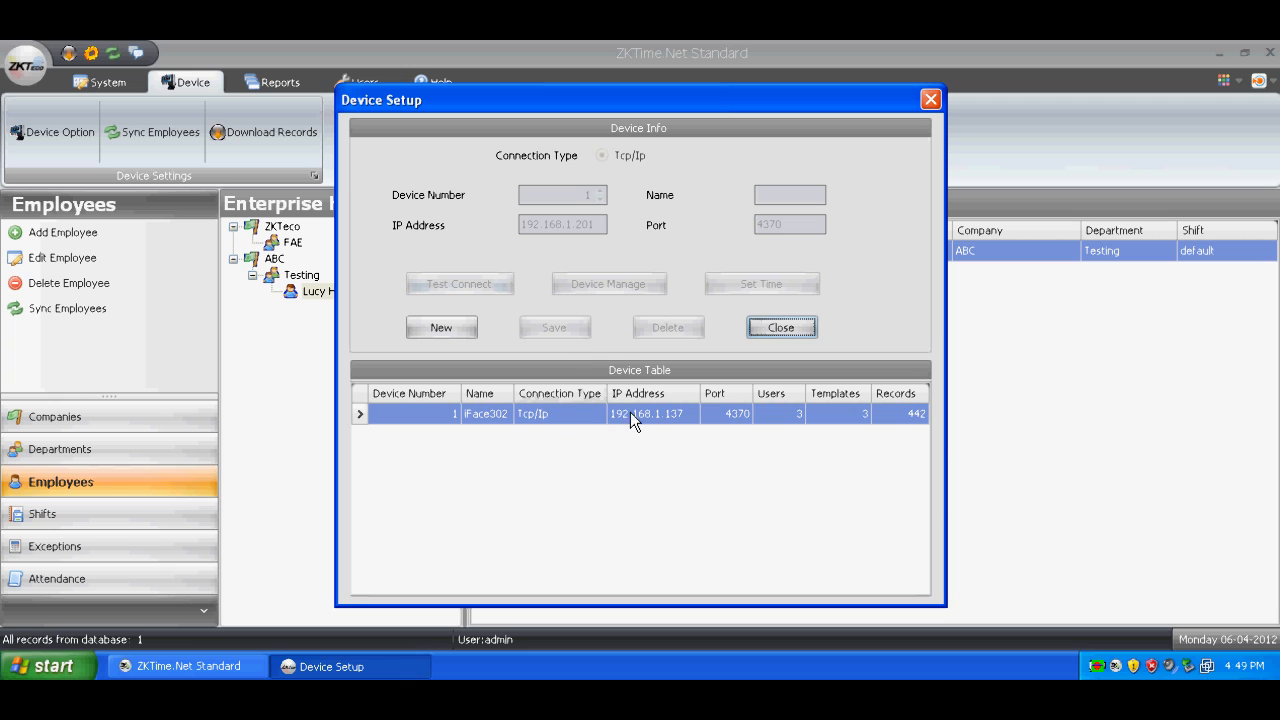
left_click(781, 328)
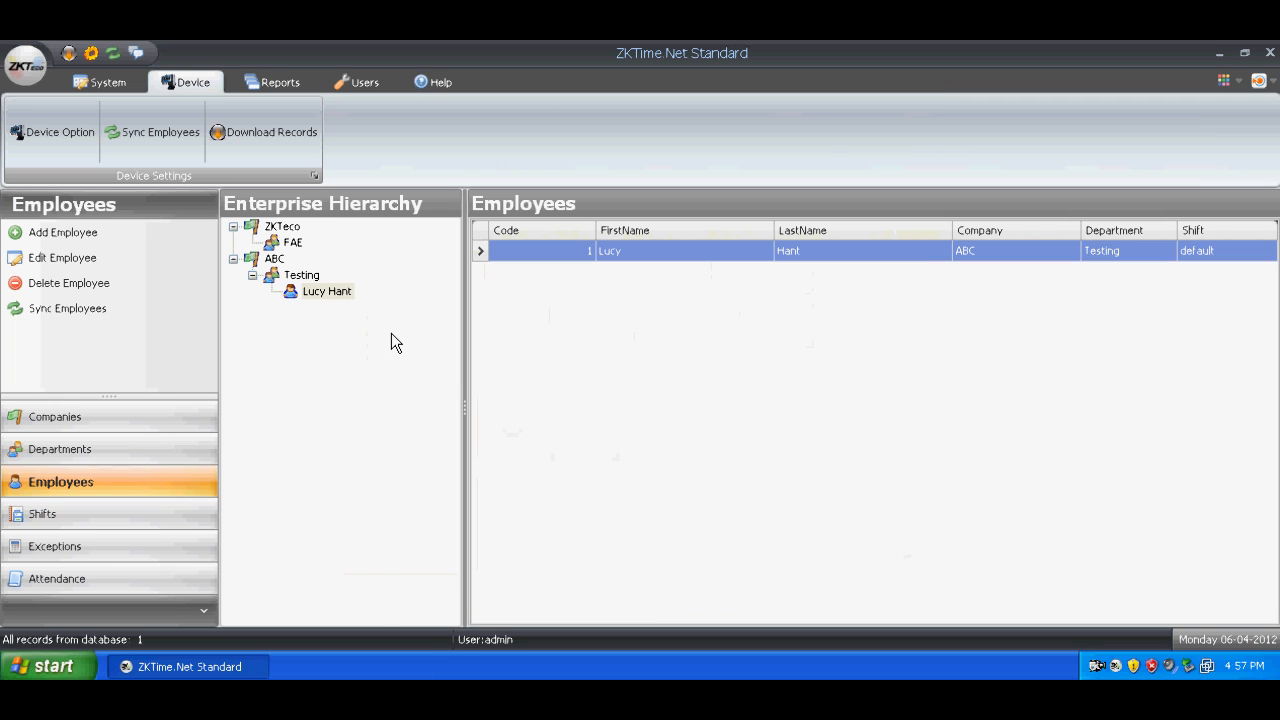
- Start a new shift and name it Dayshift
left_click(96, 525)
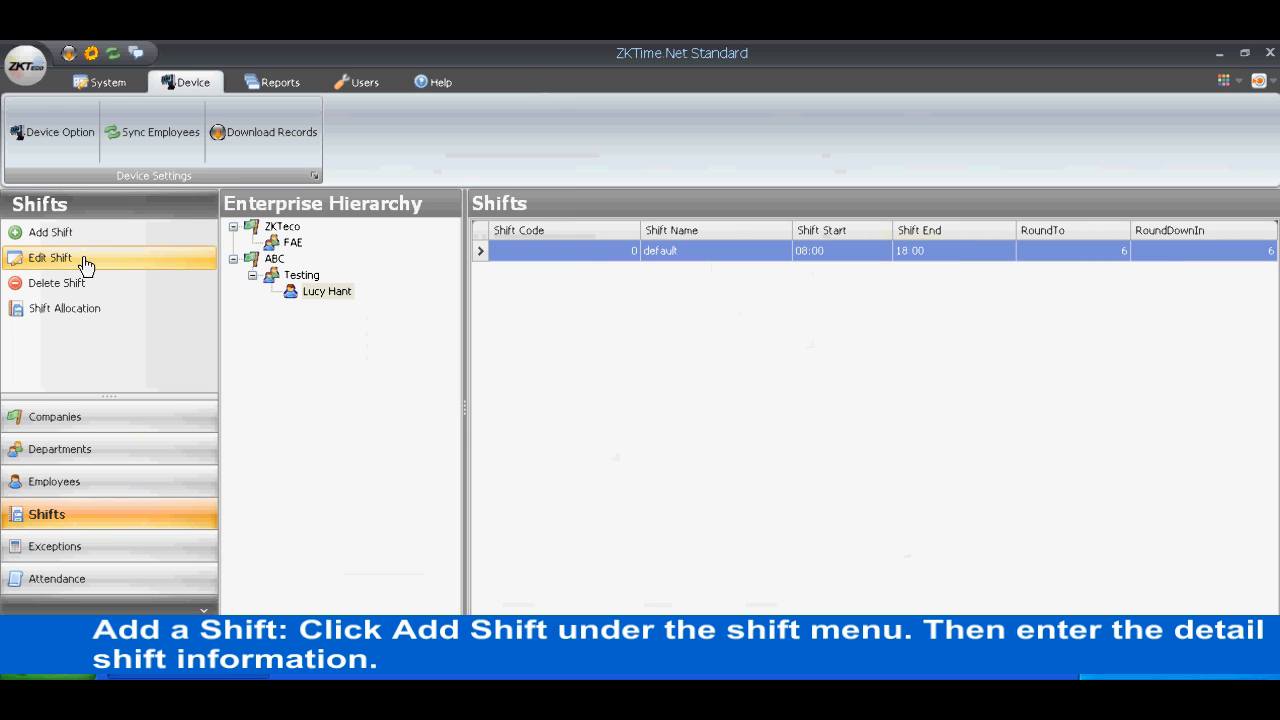
left_click(60, 238)
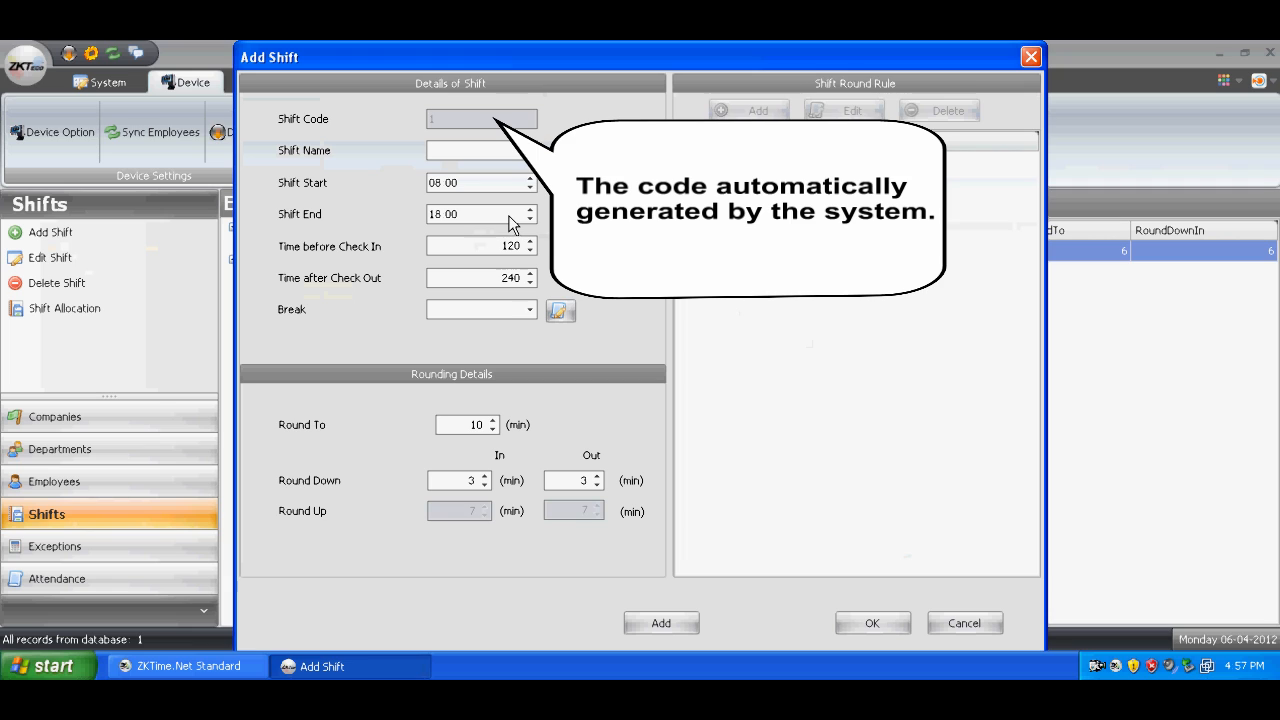
type("D")
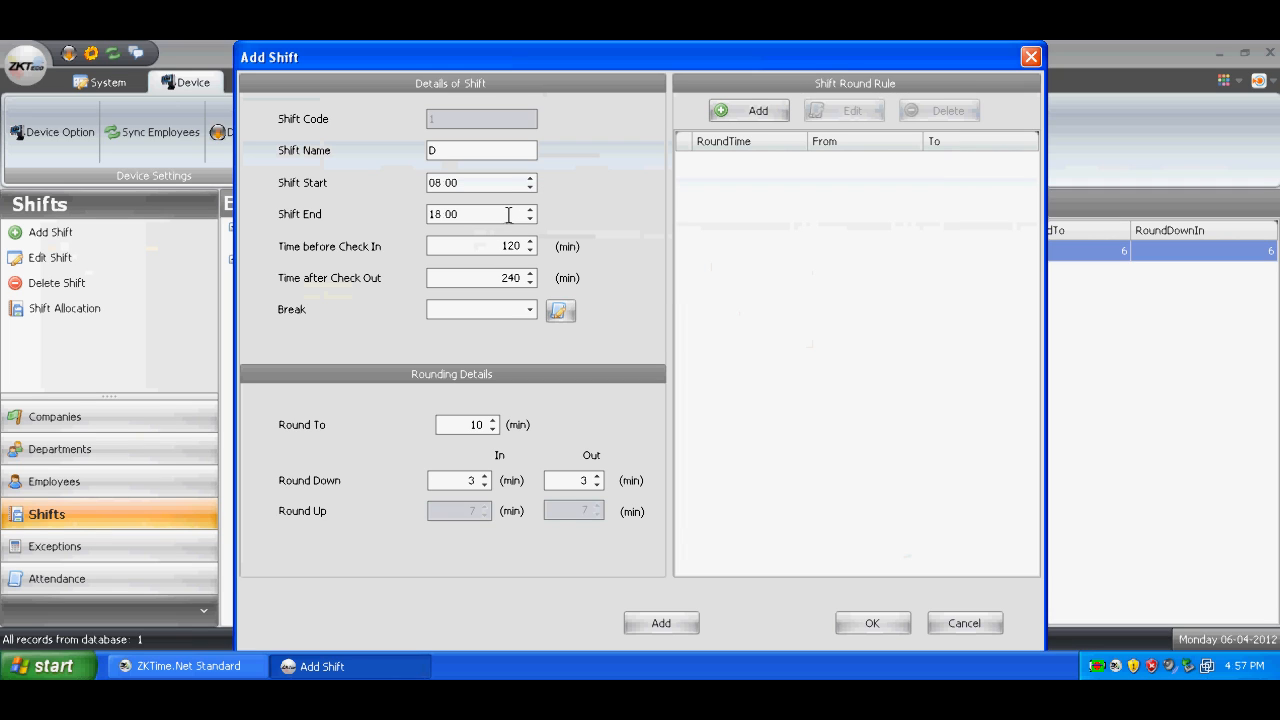
type("ayshift")
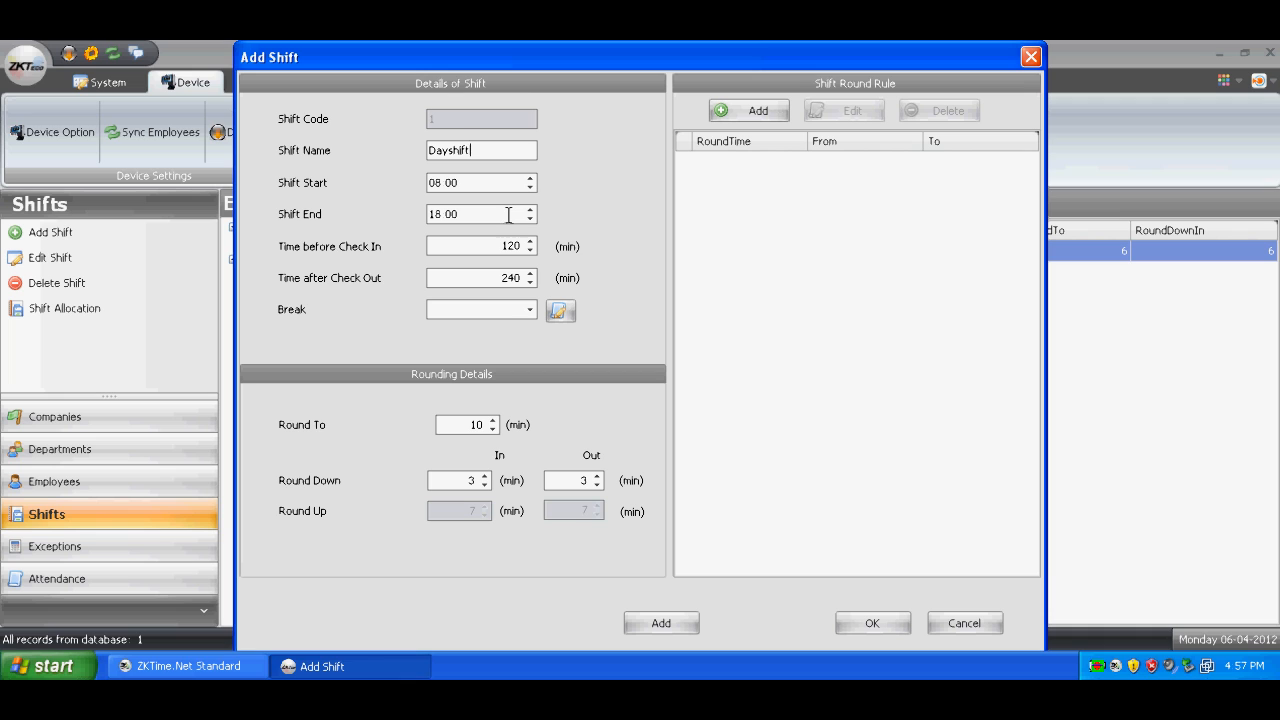
- Set the Dayshift start time to 09:00, leaving its end time at 18:00
left_click(473, 183)
left_click(439, 183)
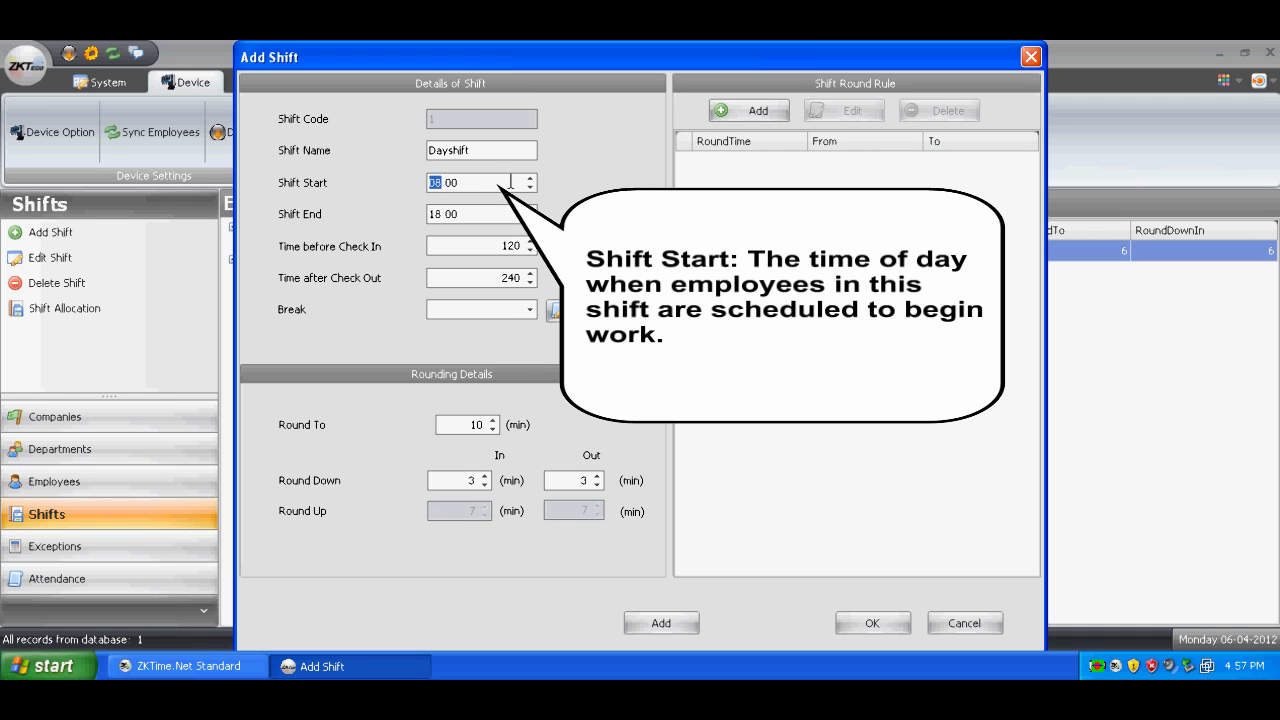
left_click(530, 179)
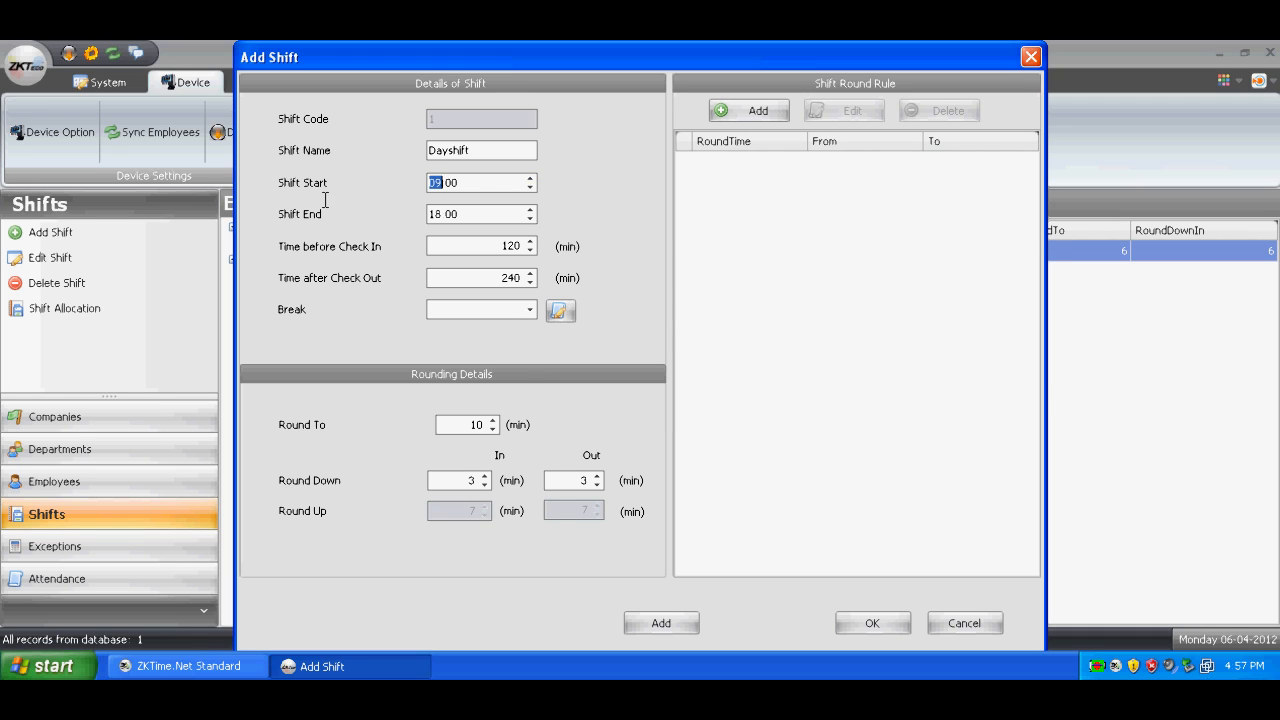
left_click(438, 216)
left_click(473, 218)
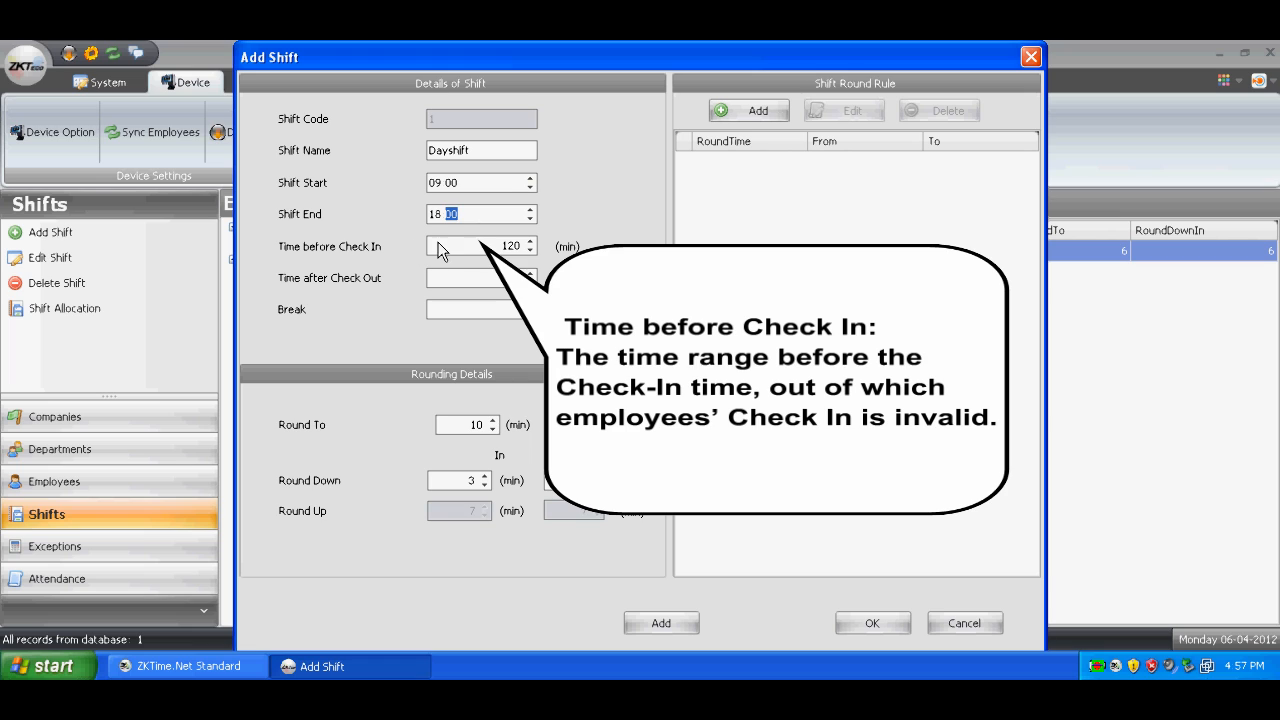
left_click(479, 243)
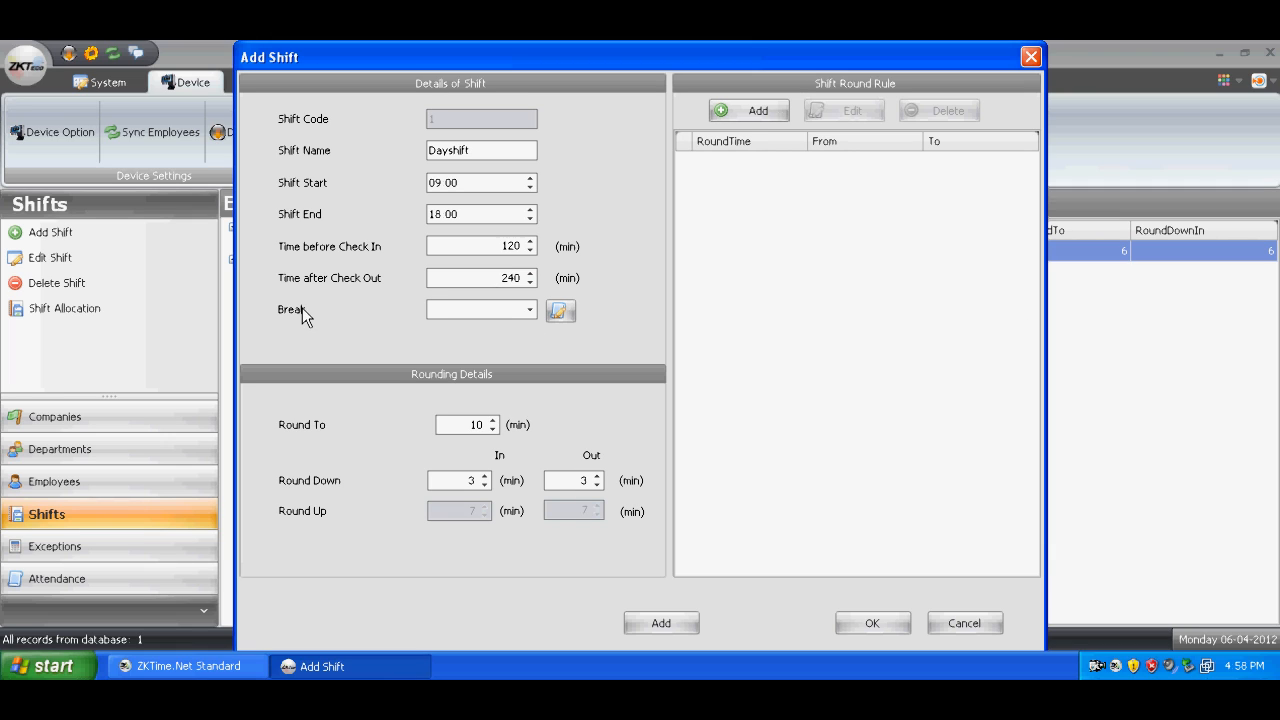
- Create and save a break described as tea that runs from 15:00 to 15:20
left_click(560, 311)
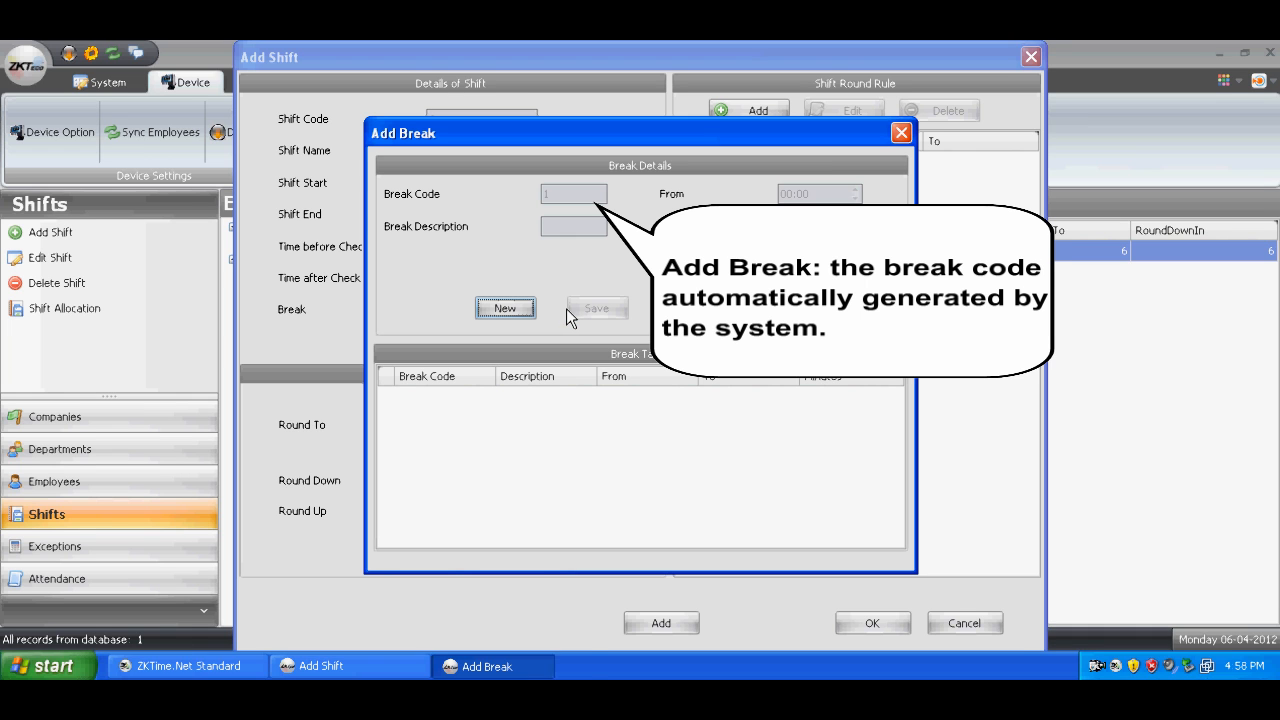
left_click(509, 311)
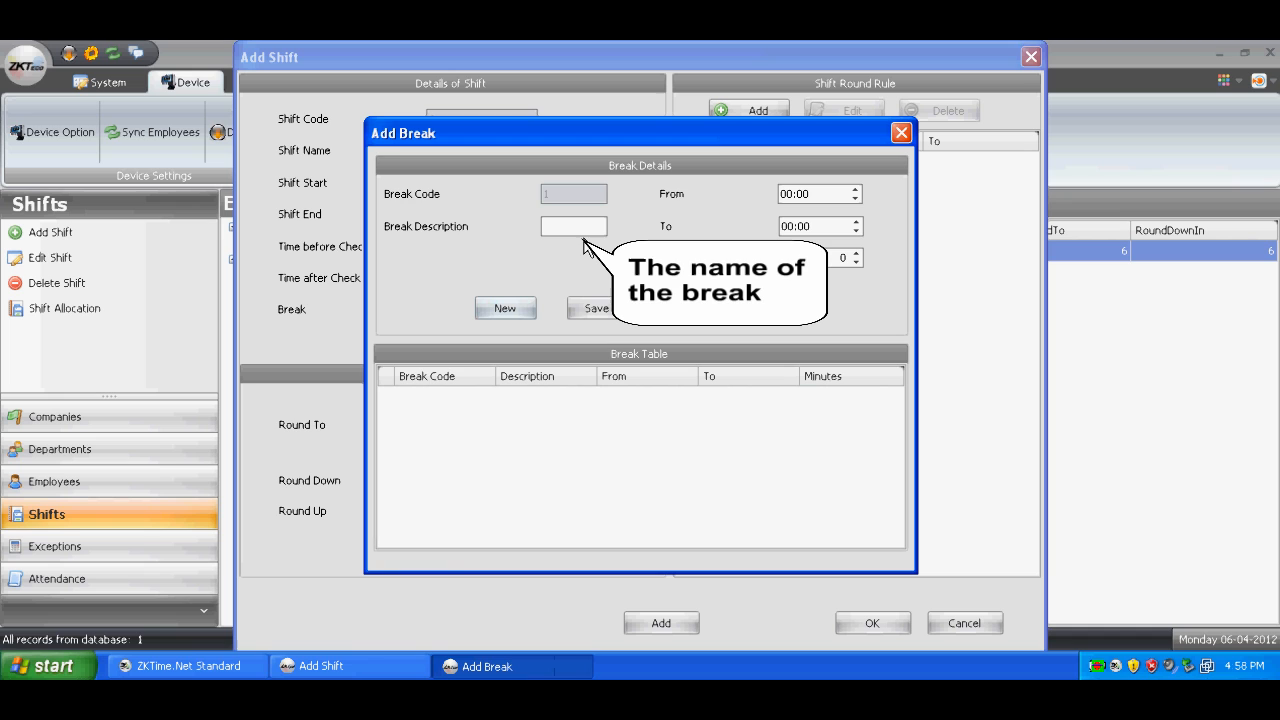
type("tea")
left_click(855, 190)
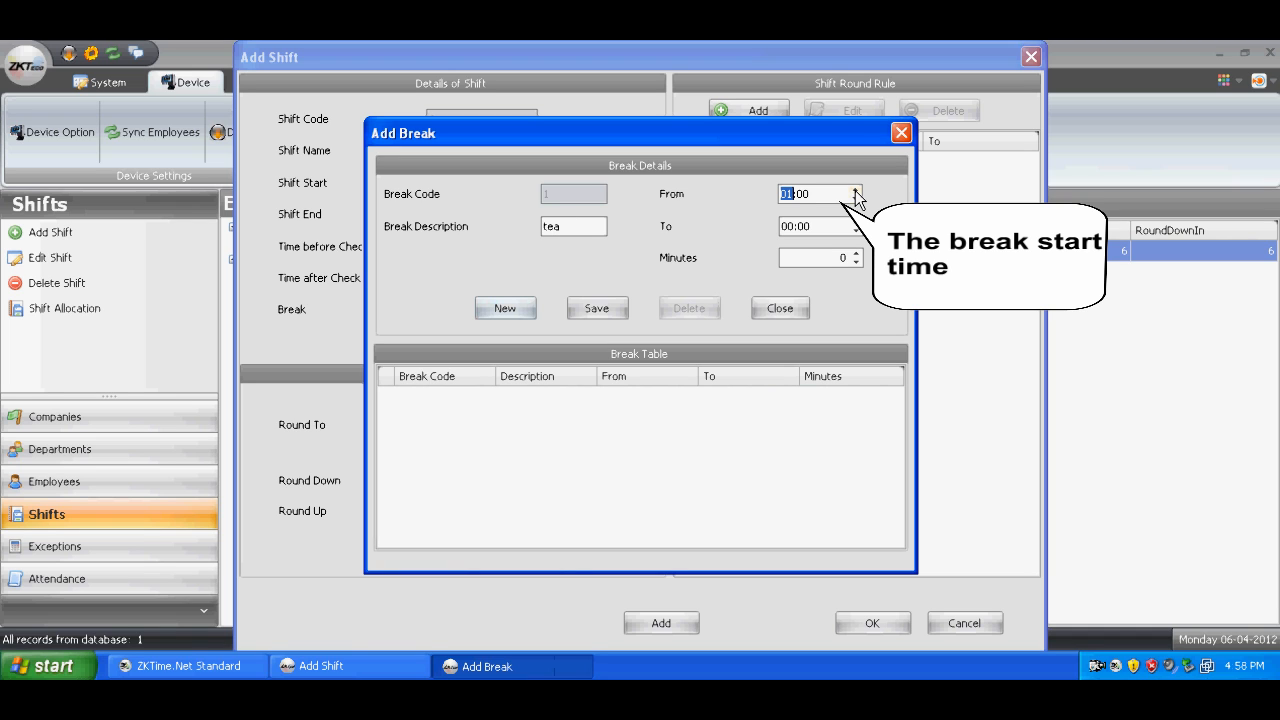
type("15")
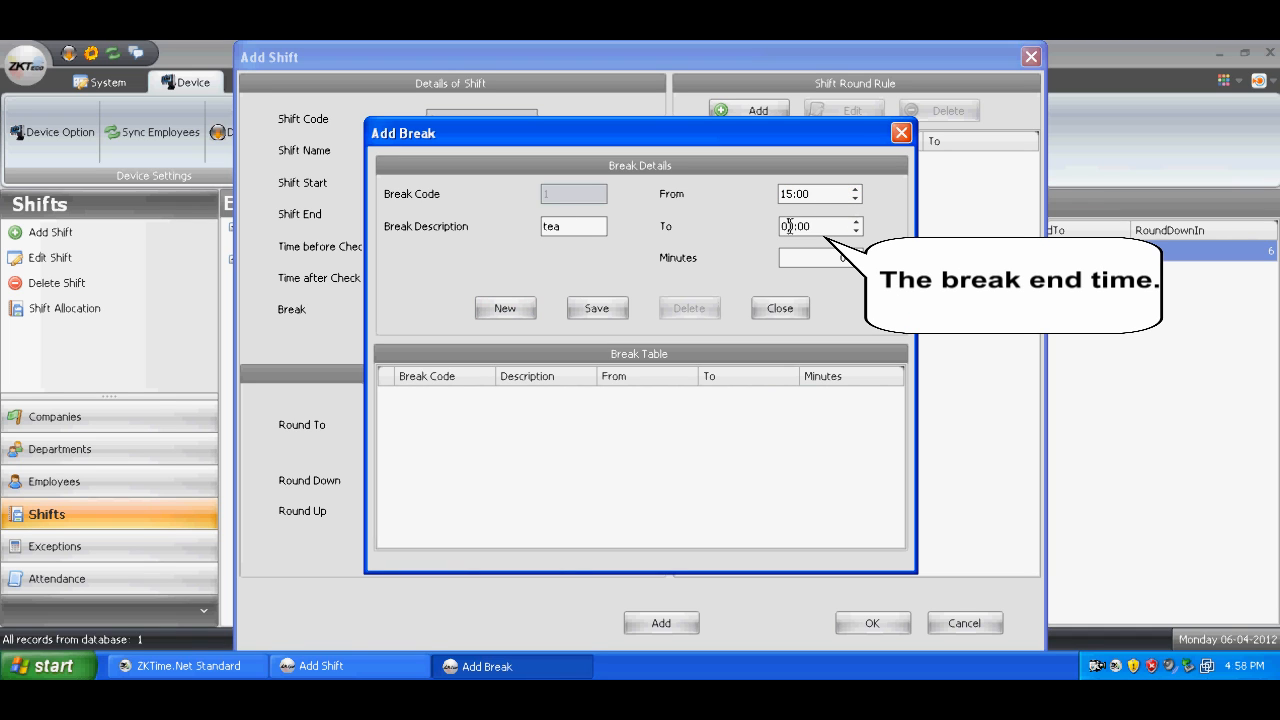
left_click(786, 227)
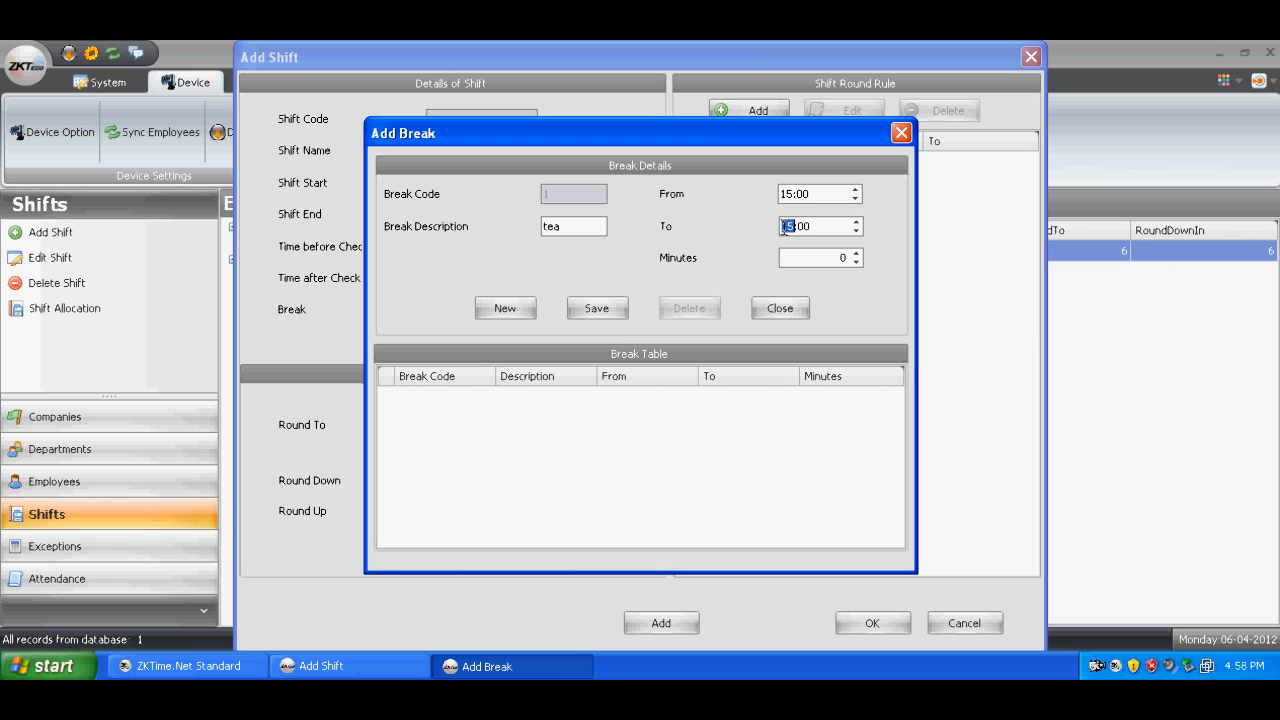
type("15:20")
left_click(843, 258)
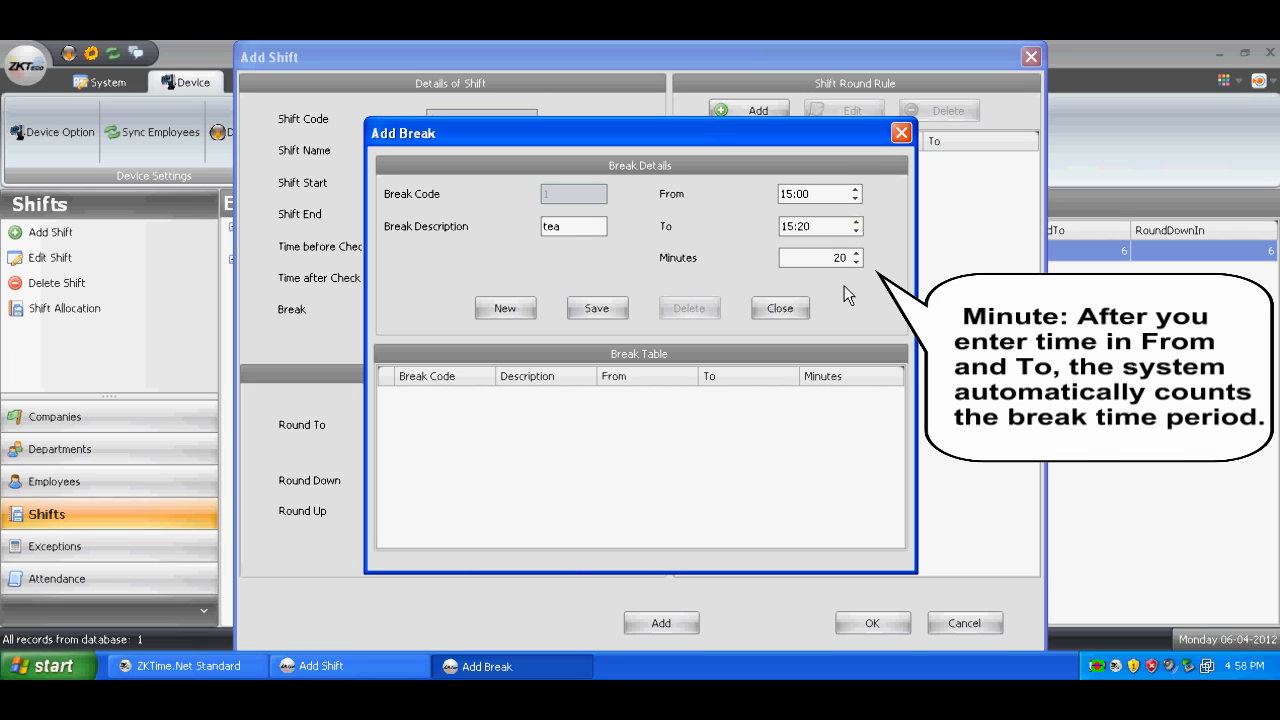
left_click(600, 309)
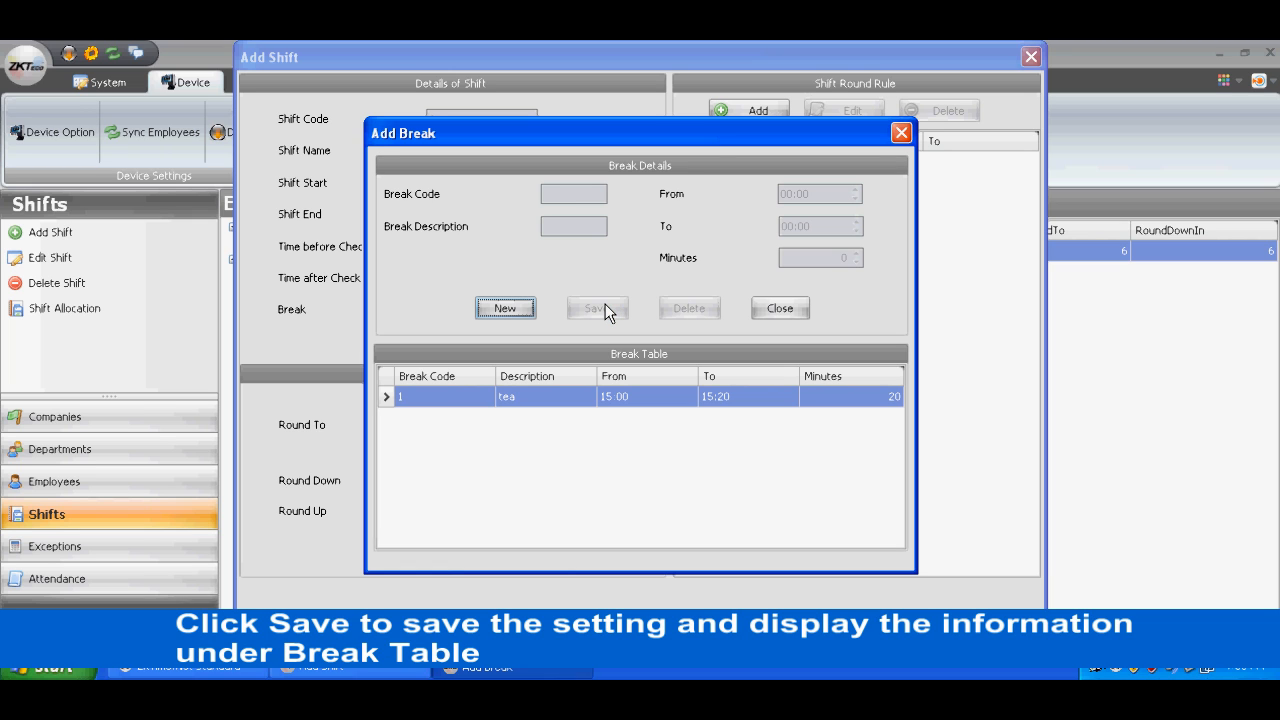
left_click(901, 131)
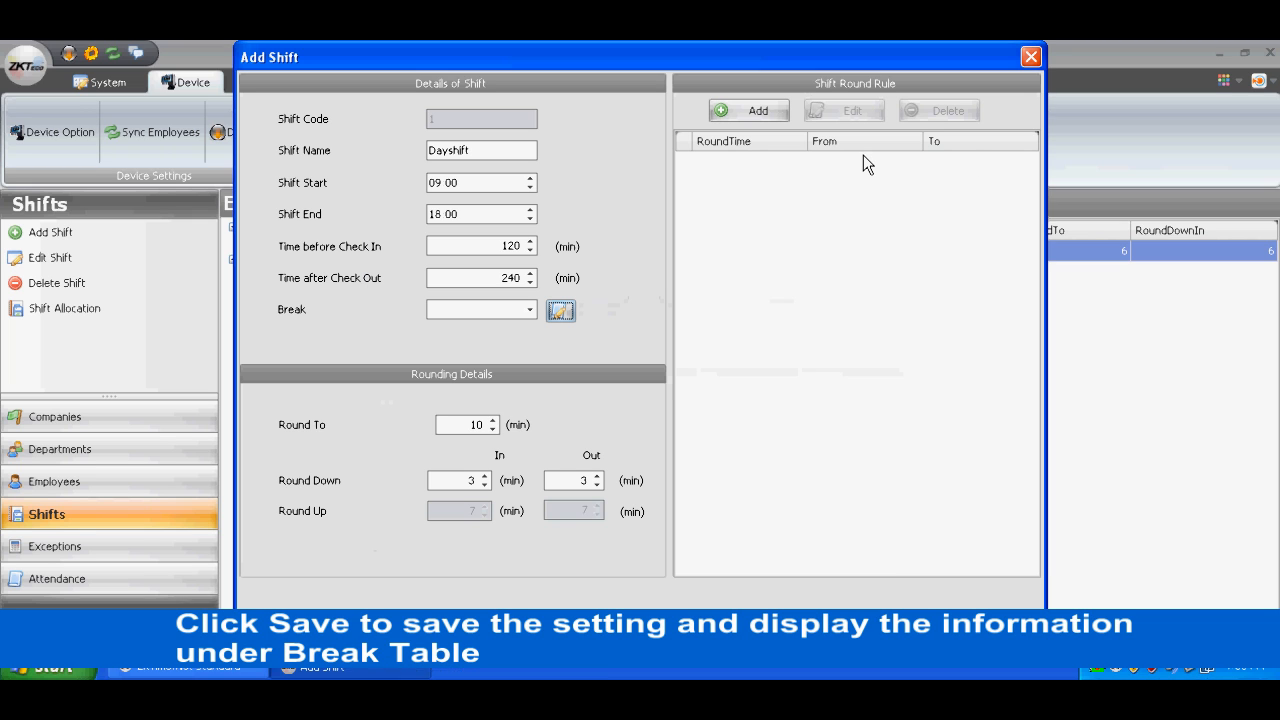
- Assign the tea break to the shift and use 10 minutes as its Round To value
left_click(530, 309)
left_click(455, 350)
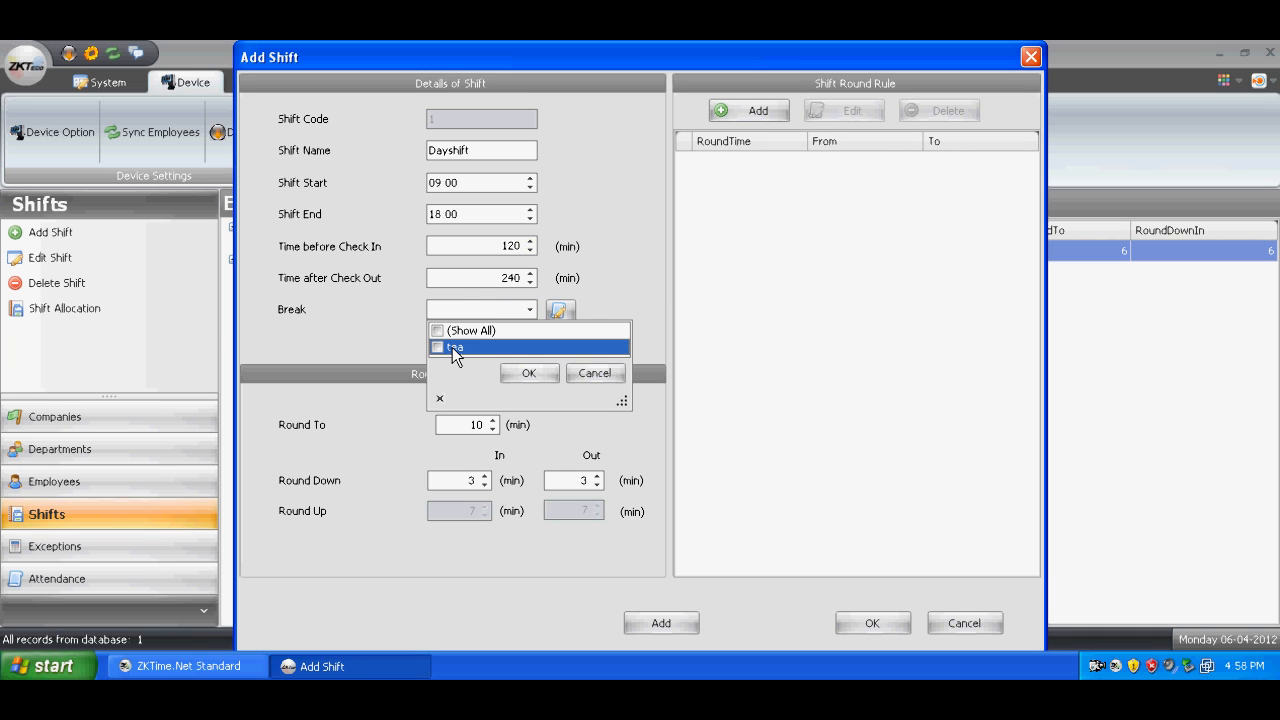
left_click(524, 372)
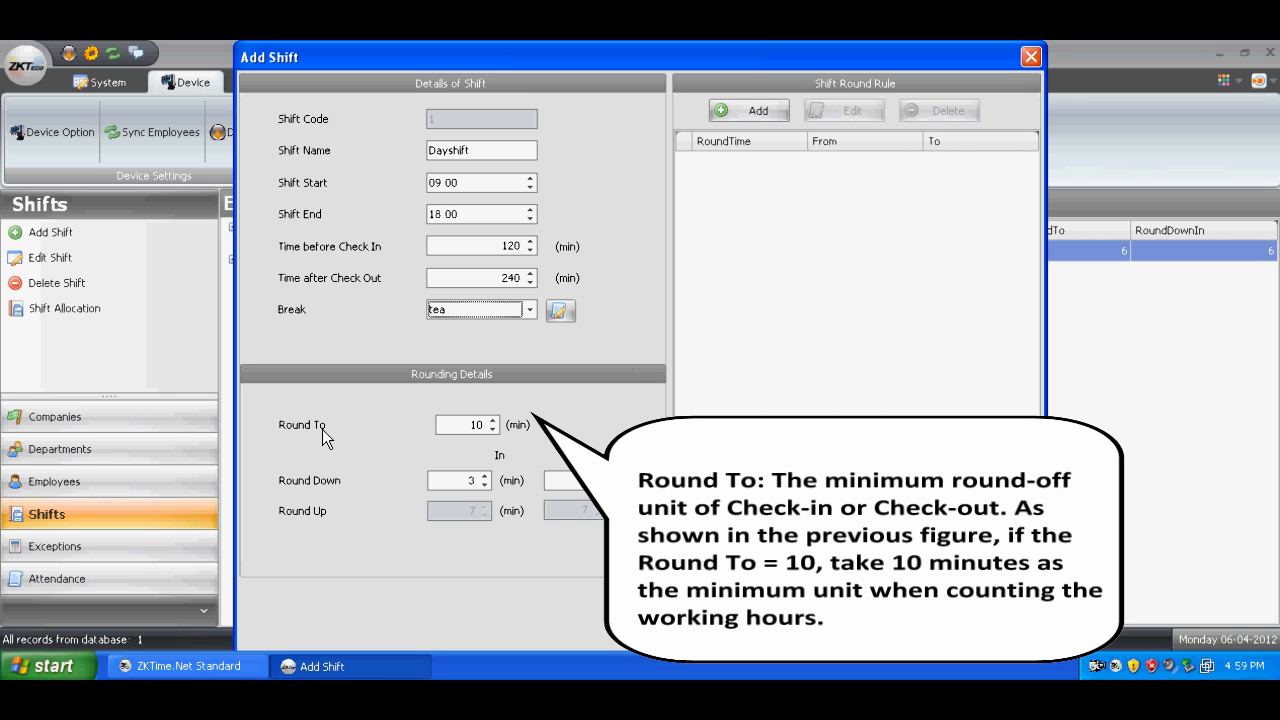
left_click(470, 429)
left_click(492, 429)
left_click(491, 421)
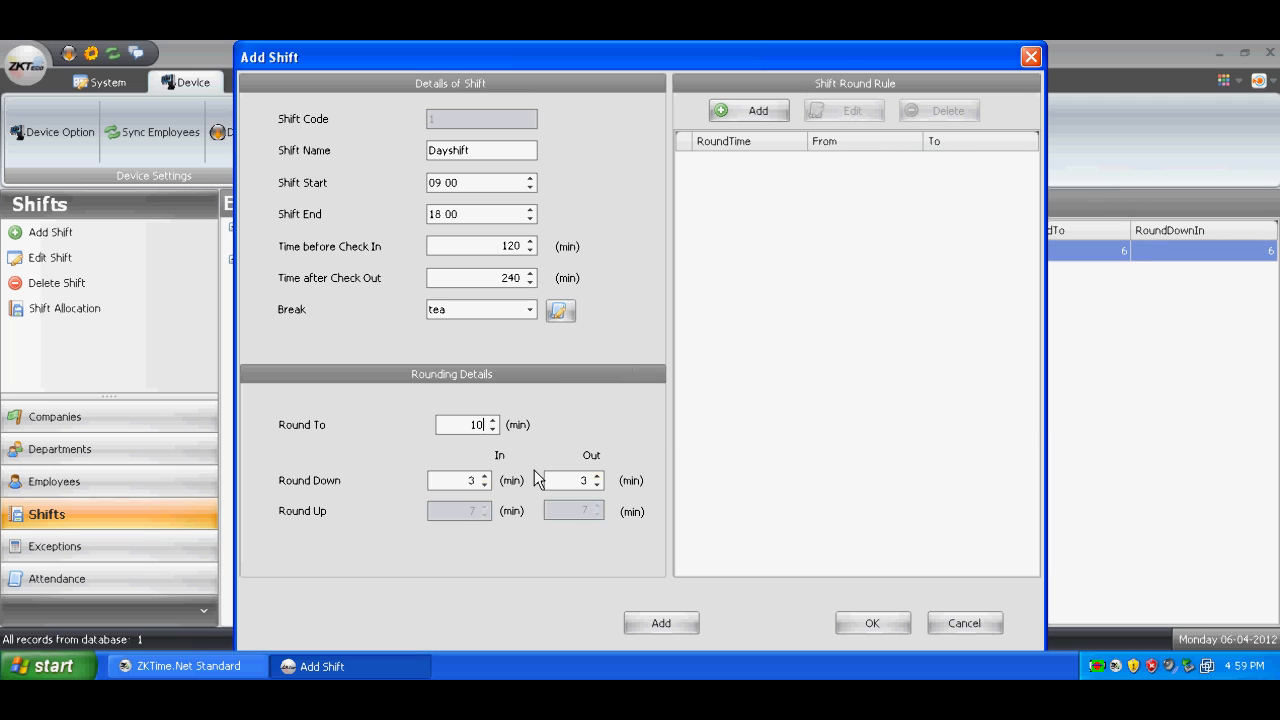
- Define a shift round rule from 07:00 to 07:10 with a round time of 07:05
left_click(760, 112)
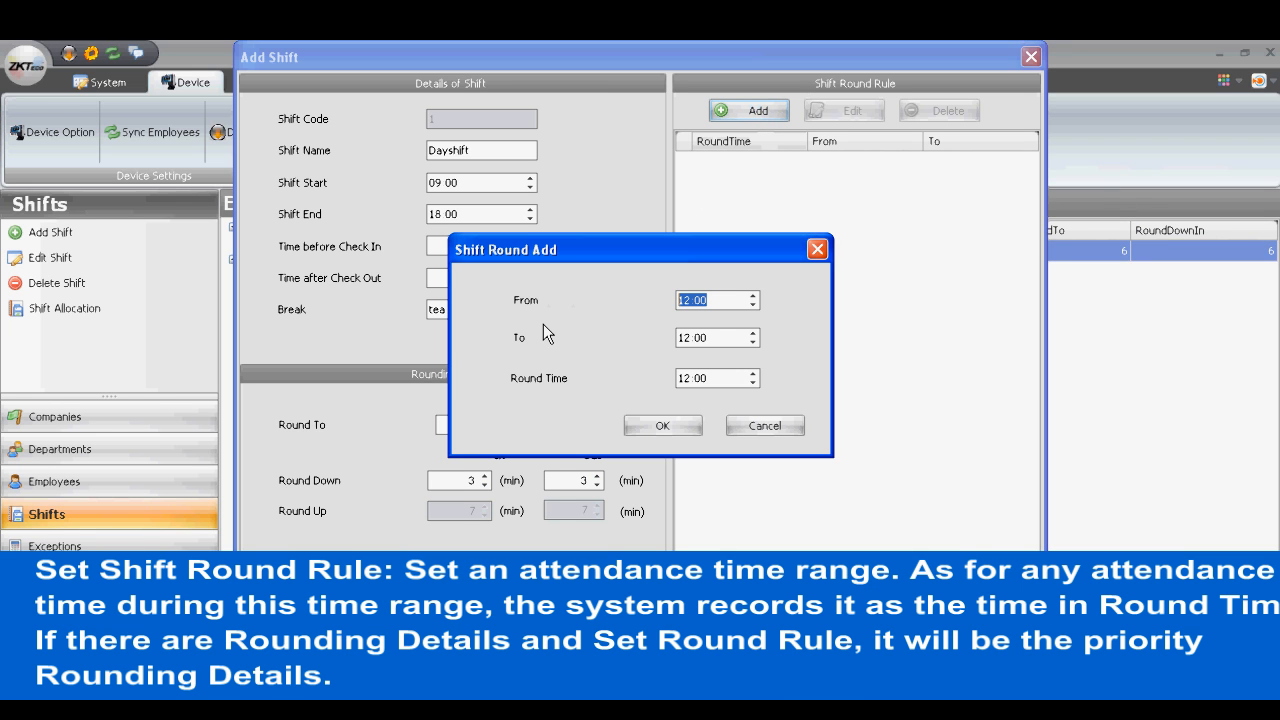
left_click(685, 302)
type("00")
left_click(685, 338)
type("07")
left_click(703, 338)
type("10")
left_click(684, 377)
type("7")
left_click(701, 378)
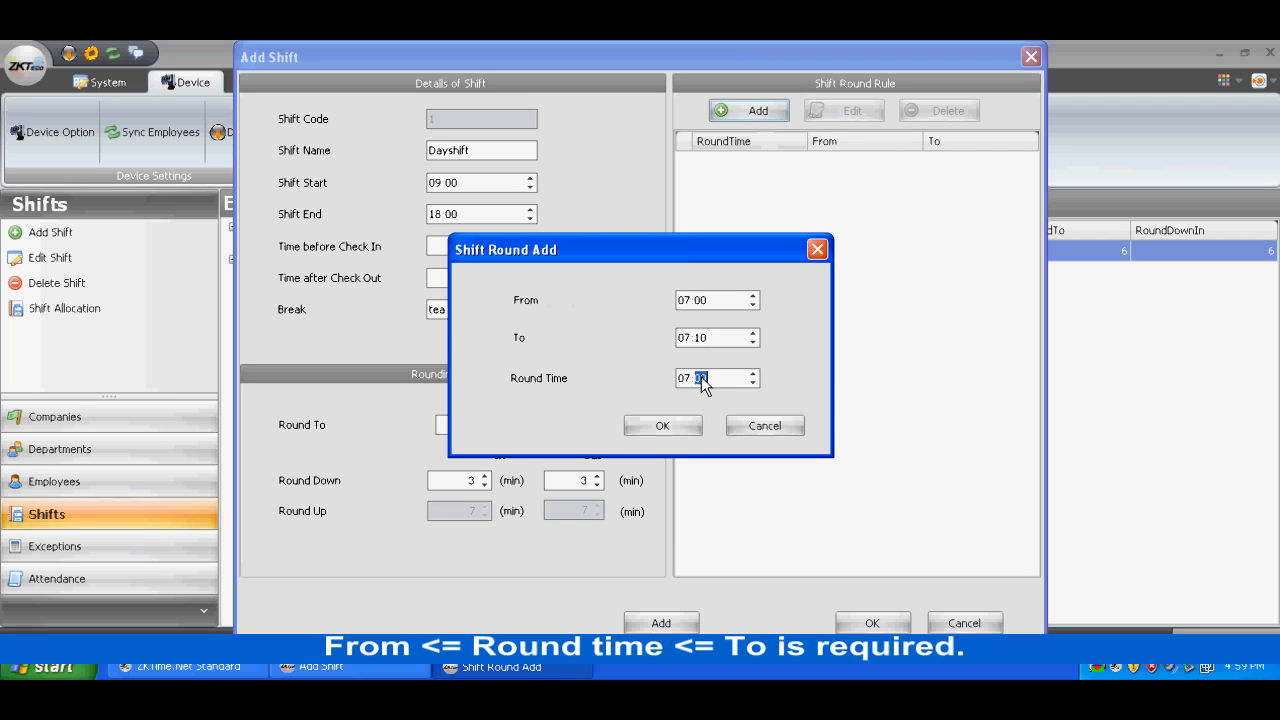
type("05")
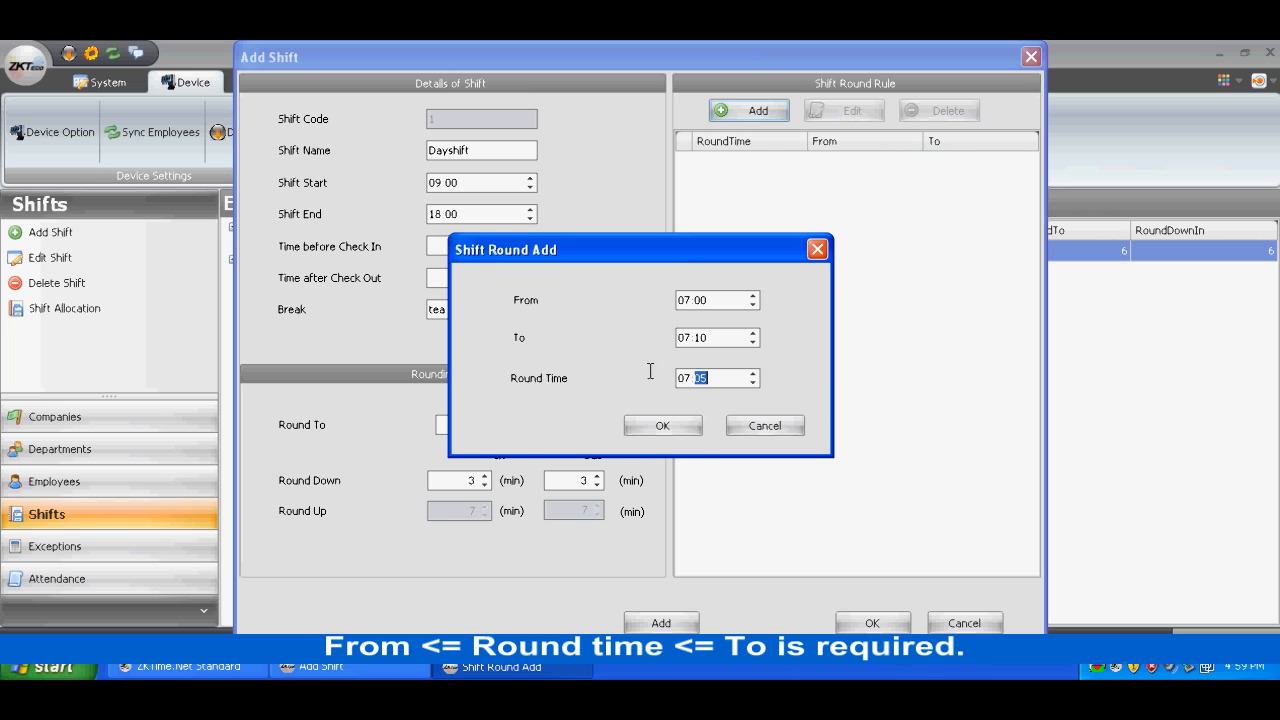
- Add the defined round rule to the shift, save Dayshift and close the shift form
left_click(663, 426)
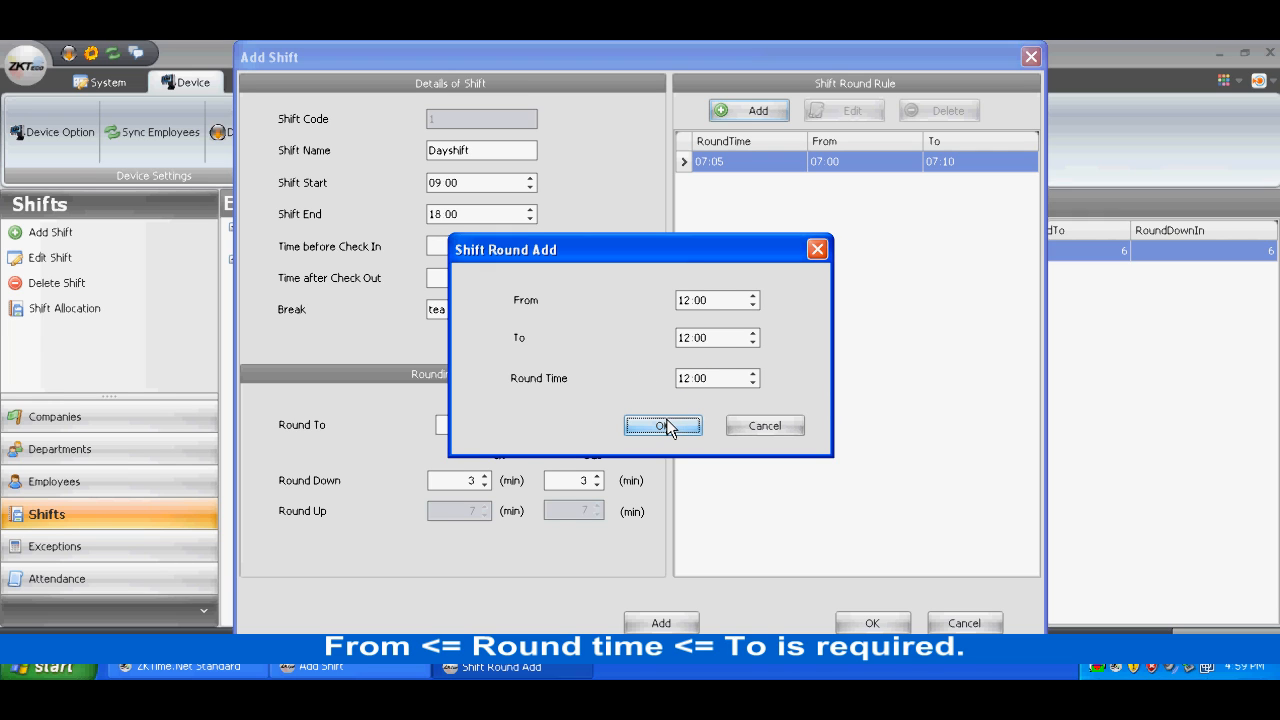
left_click(817, 251)
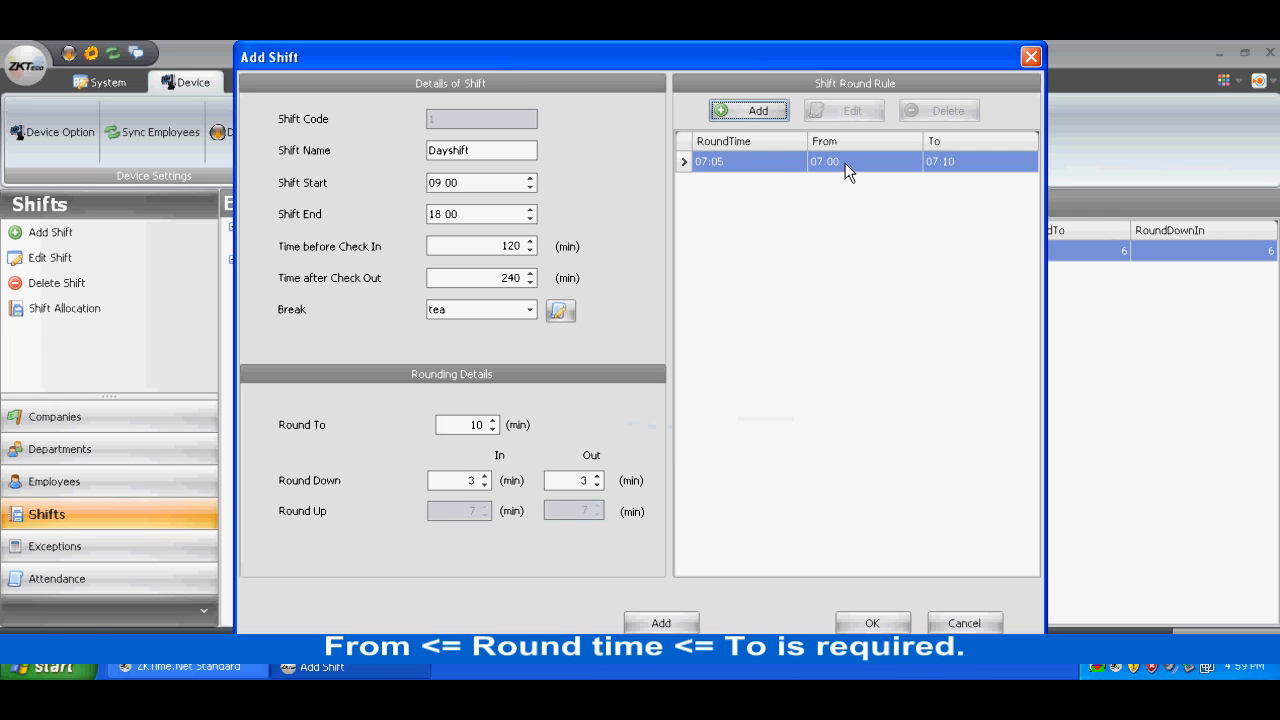
left_click(876, 622)
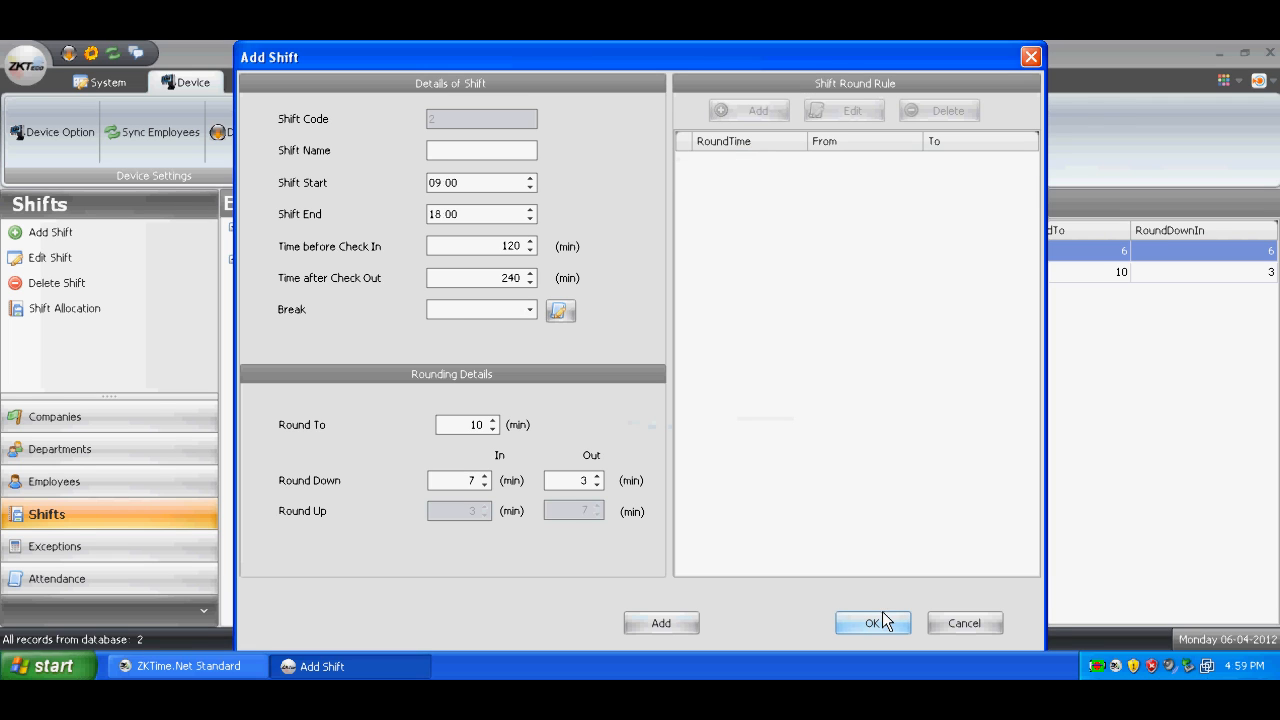
left_click(965, 622)
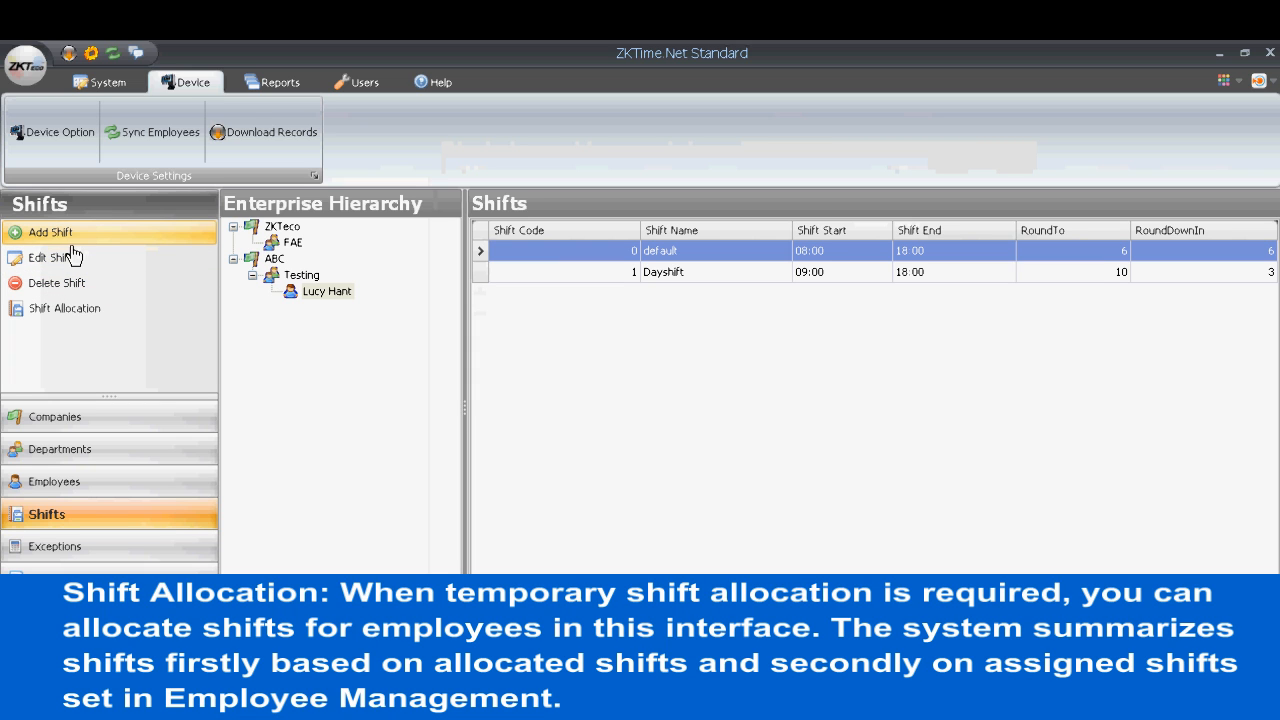
- Open the shift allocation for employees
left_click(72, 320)
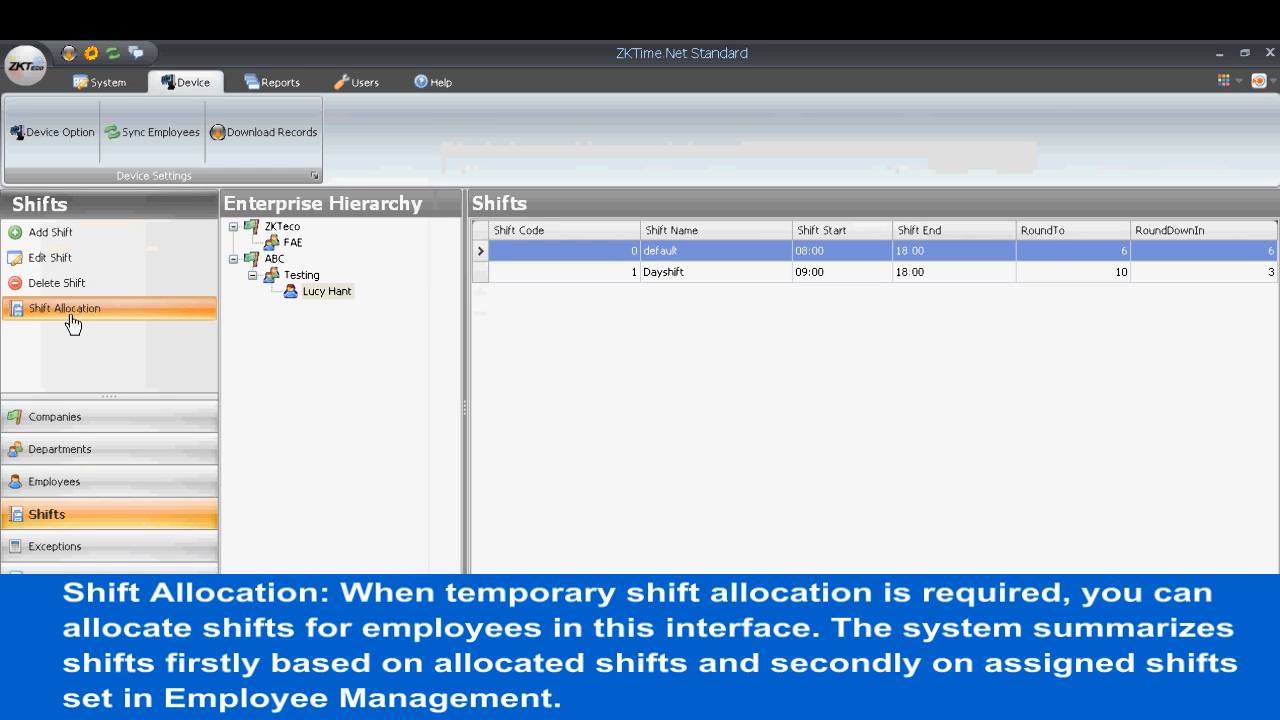